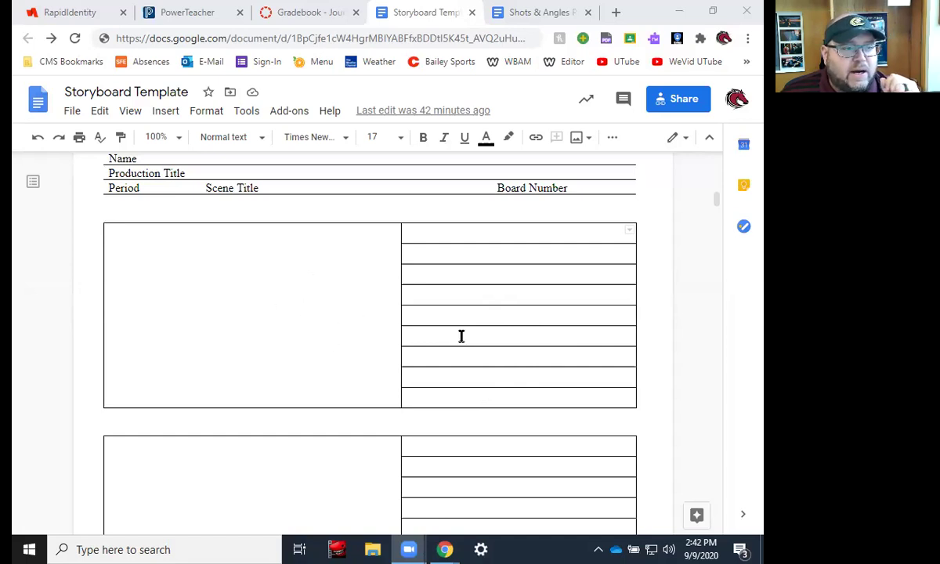
- Make a copy of the Storyboard Template named 'Shots & Angles Storyboard'
scroll(461, 337, "down", 4)
scroll(461, 352, "up", 4)
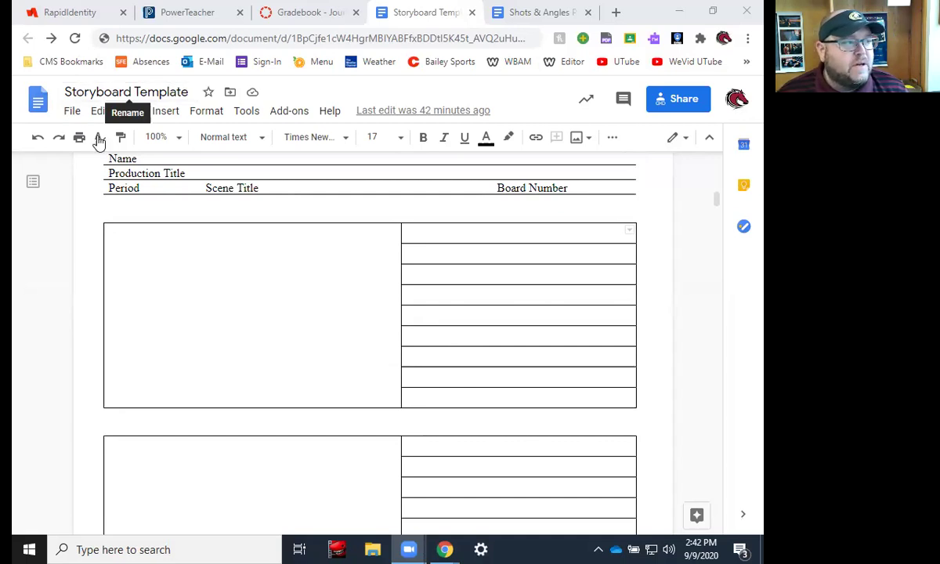
left_click(73, 114)
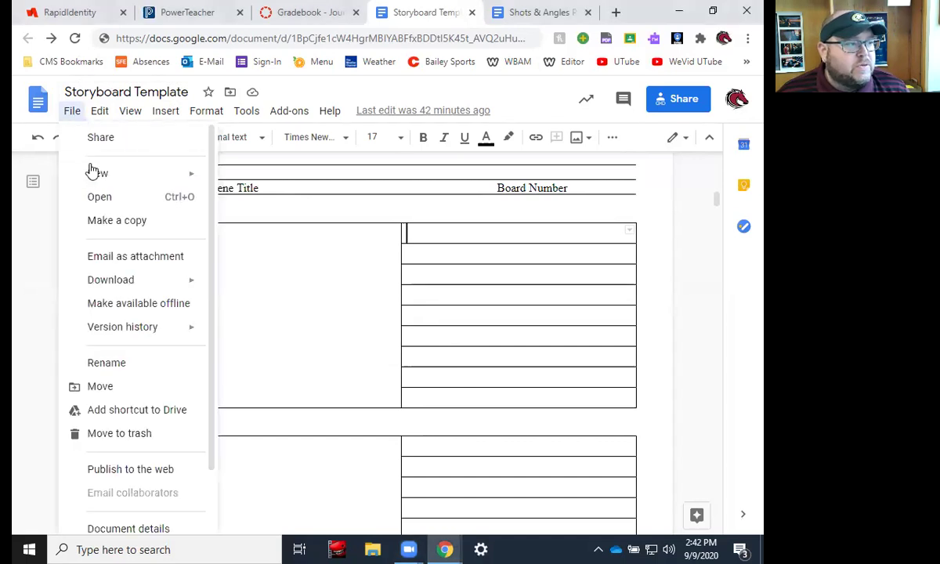
left_click(105, 219)
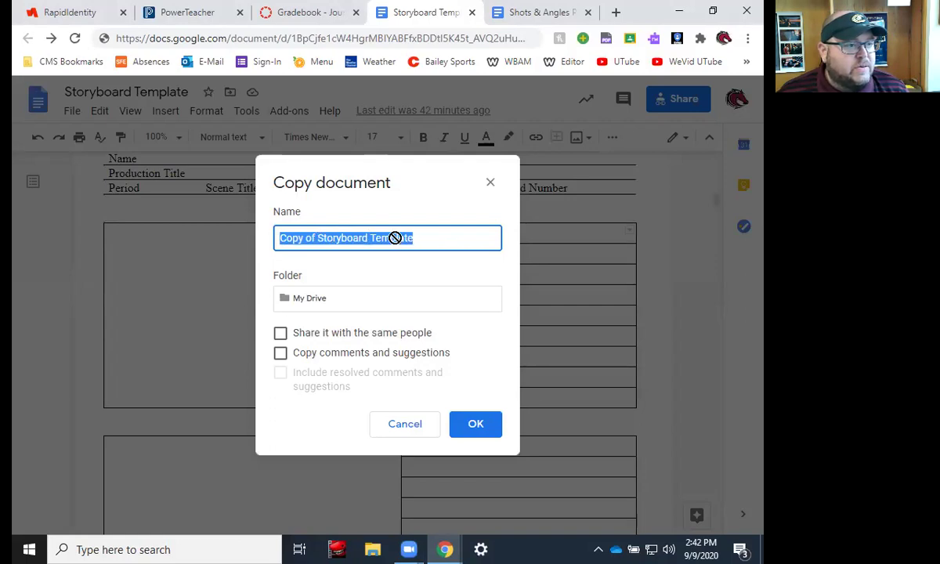
left_click_drag(417, 236, 283, 238)
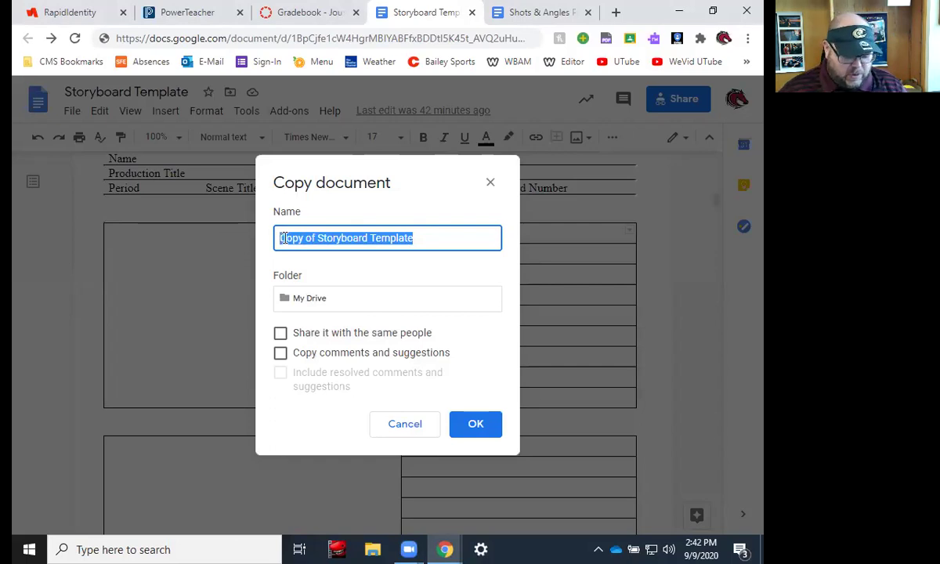
type("Sh")
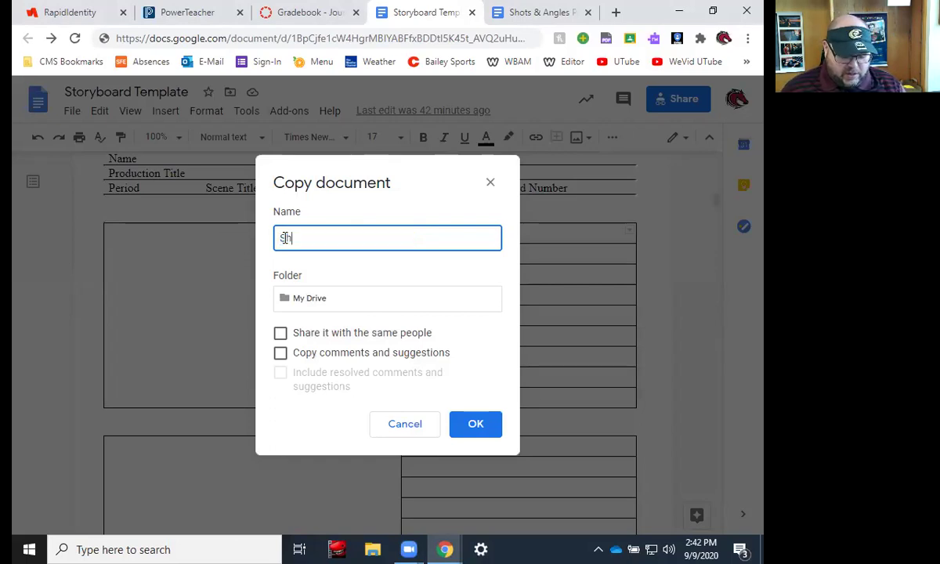
type("ots & ")
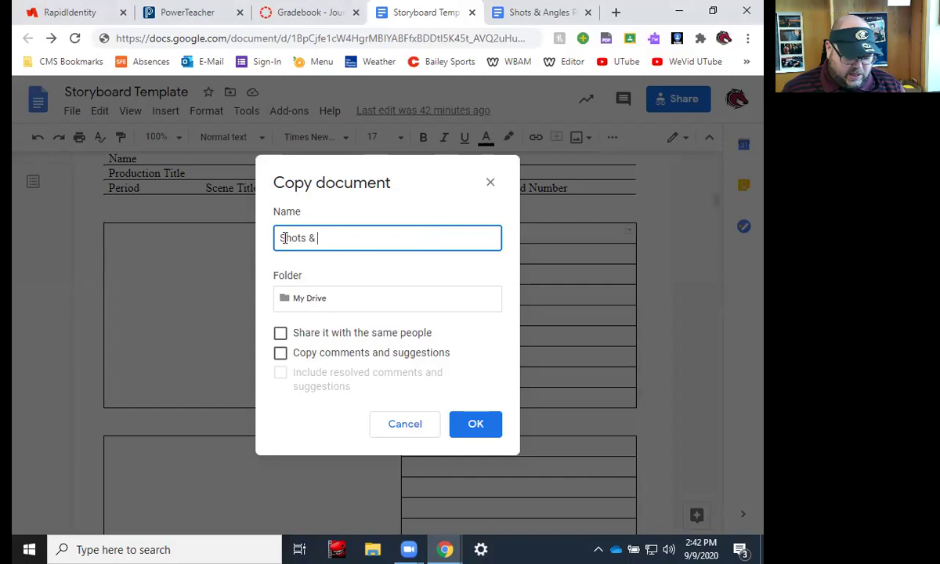
type("Angles ")
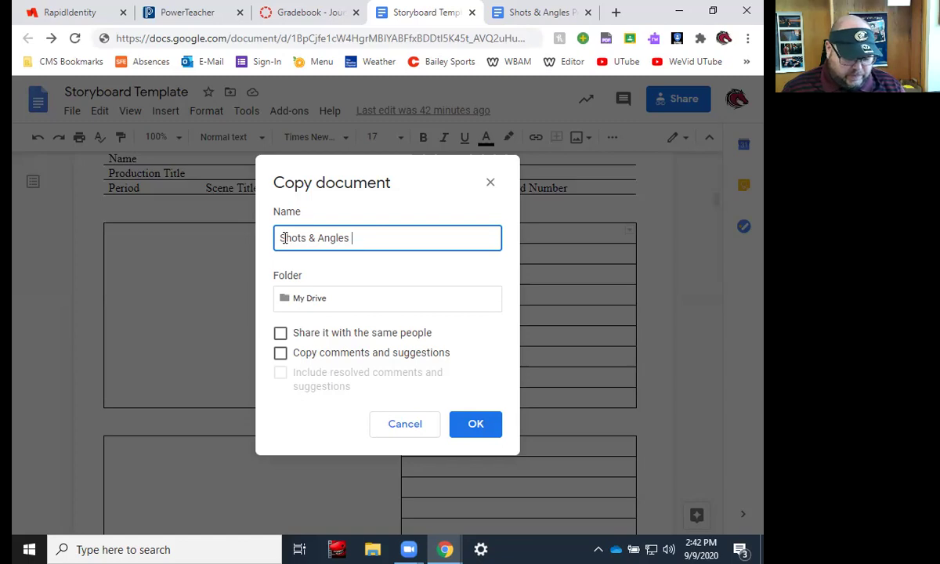
type("Story")
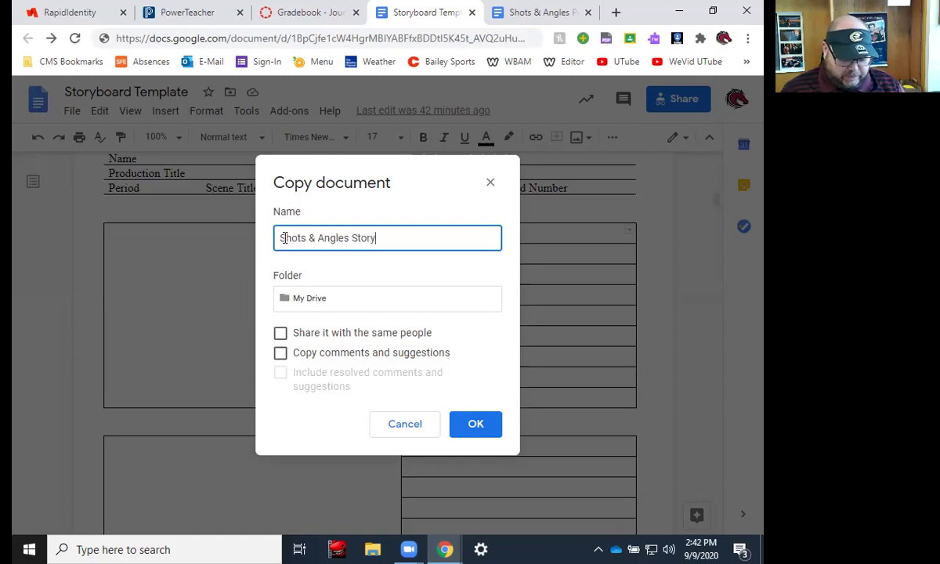
type("board")
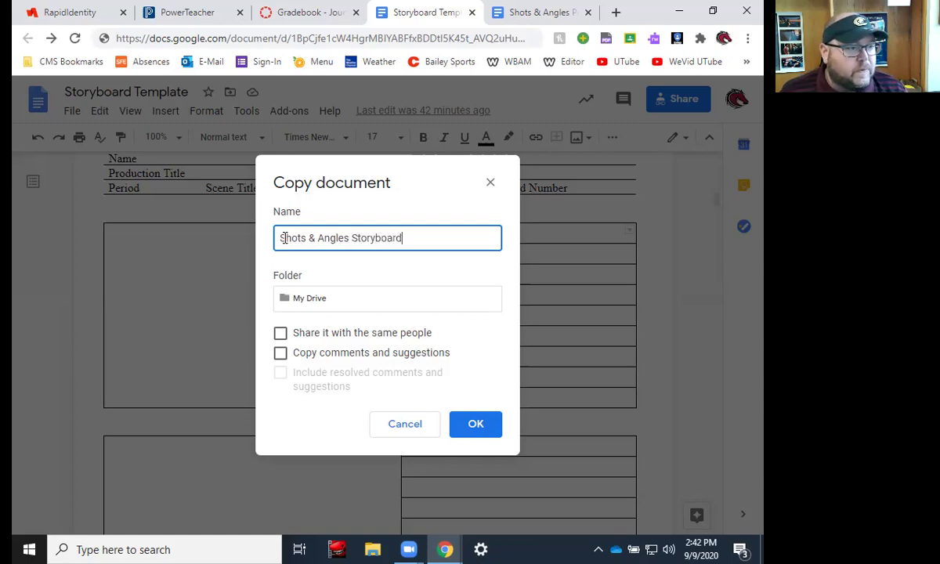
left_click(480, 434)
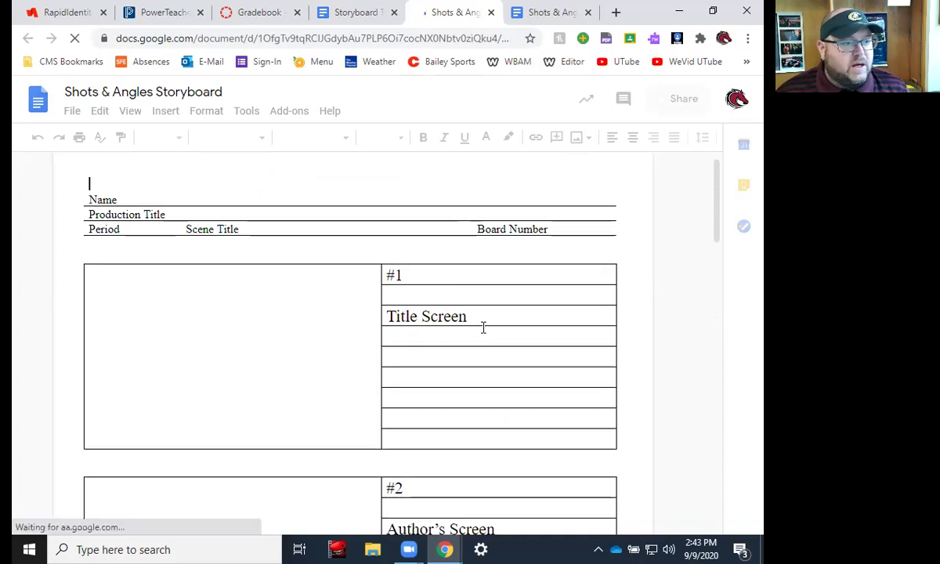
- Scroll down through the new copy to the empty storyboard frame on page 8
scroll(483, 327, "down", 1)
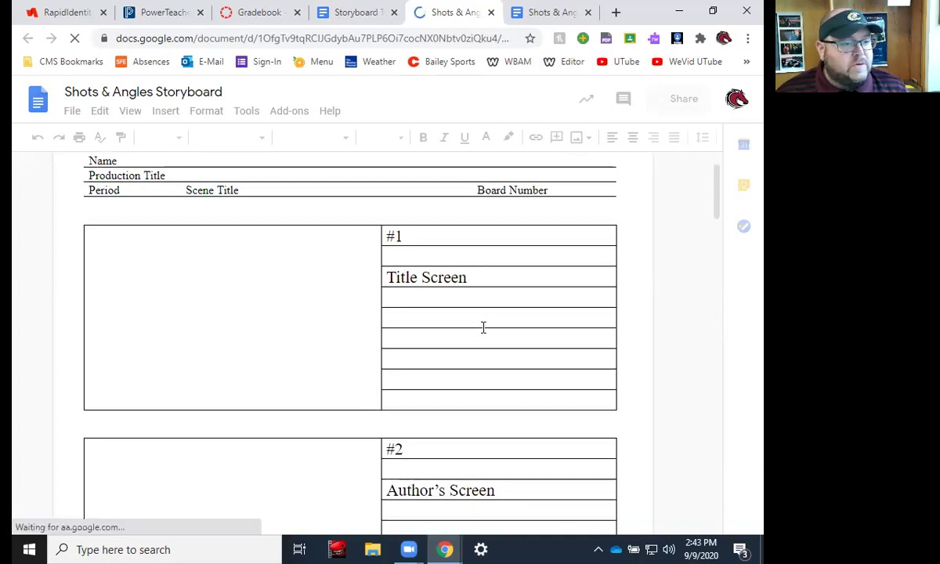
scroll(484, 327, "down", 5)
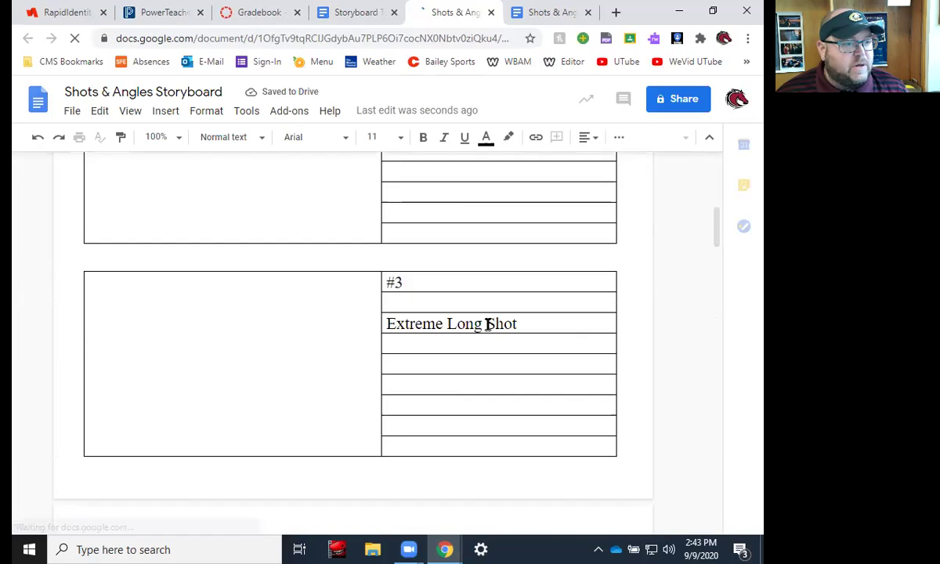
scroll(487, 330, "down", 3)
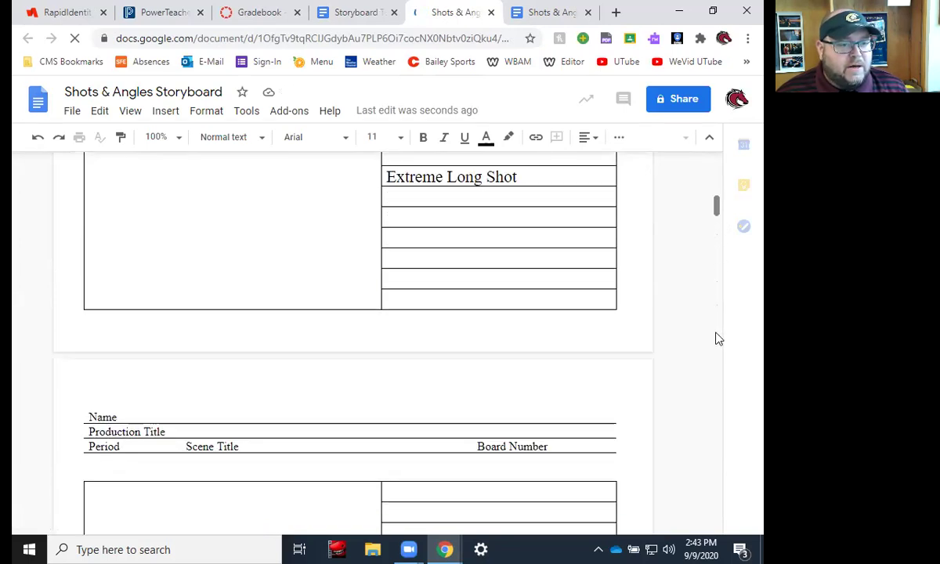
scroll(716, 423, "down", 3)
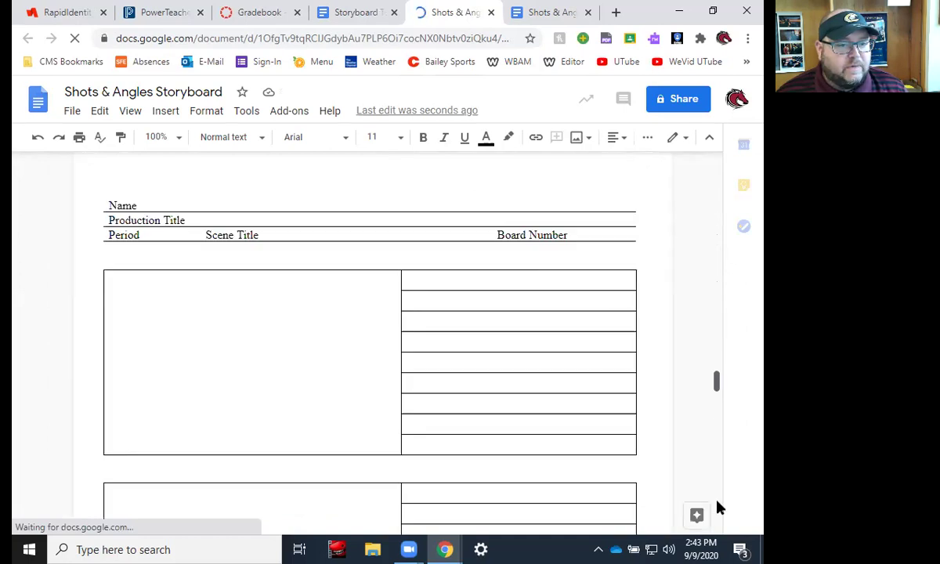
scroll(720, 508, "down", 3)
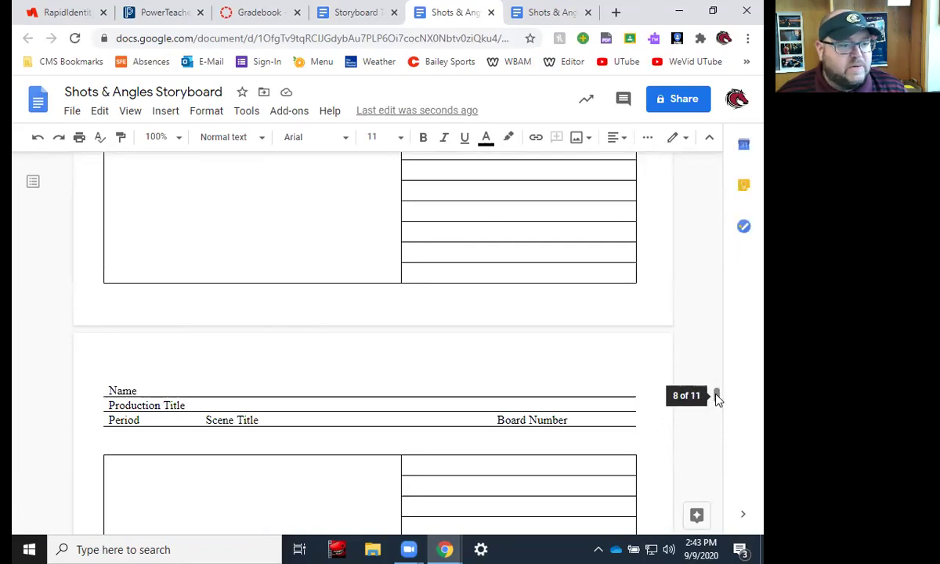
left_click_drag(717, 394, 720, 497)
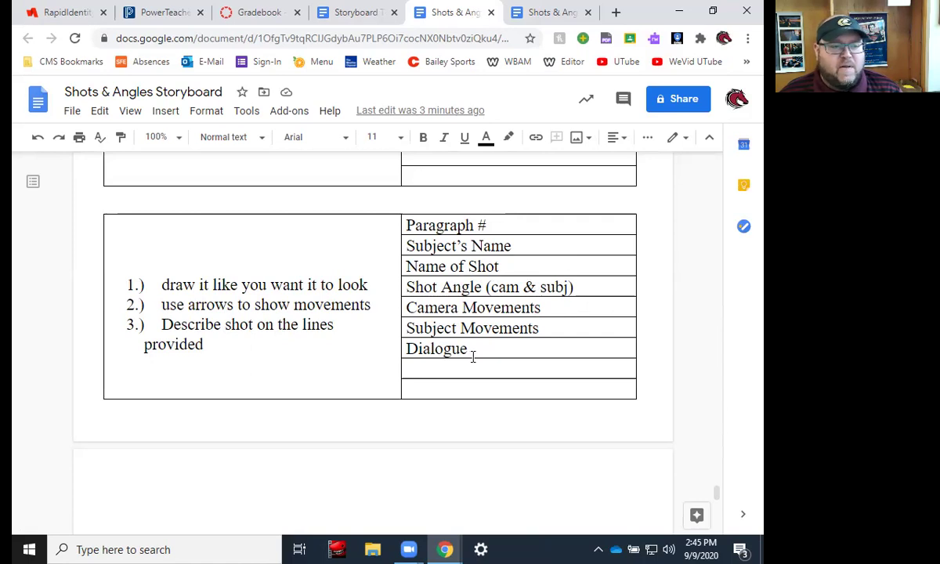
- Fill the frame's top lines: #8, the subject's name, Medium Close-Up Shot, Horizon Angle, 3/4 Profile Angle
scroll(472, 354, "up", 8)
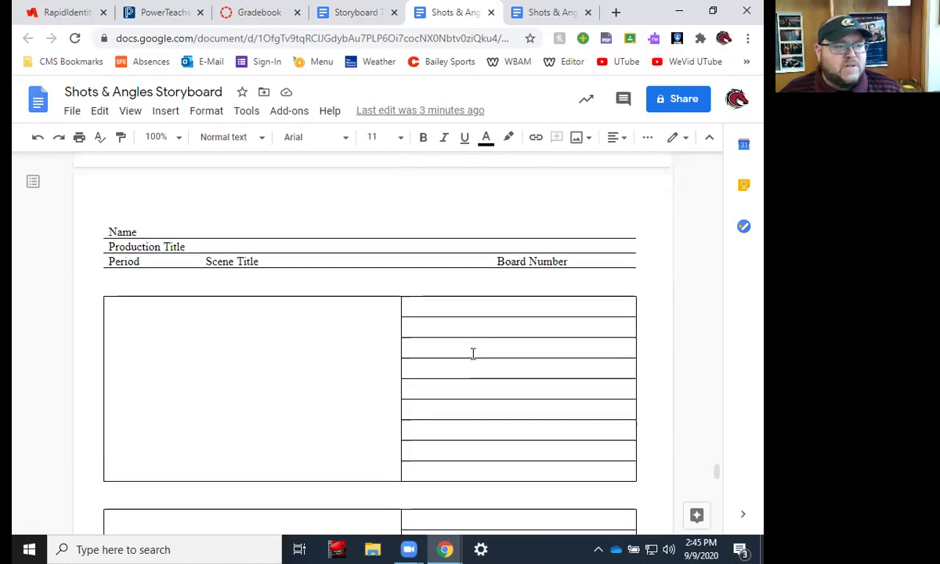
scroll(472, 355, "down", 1)
scroll(473, 354, "up", 2)
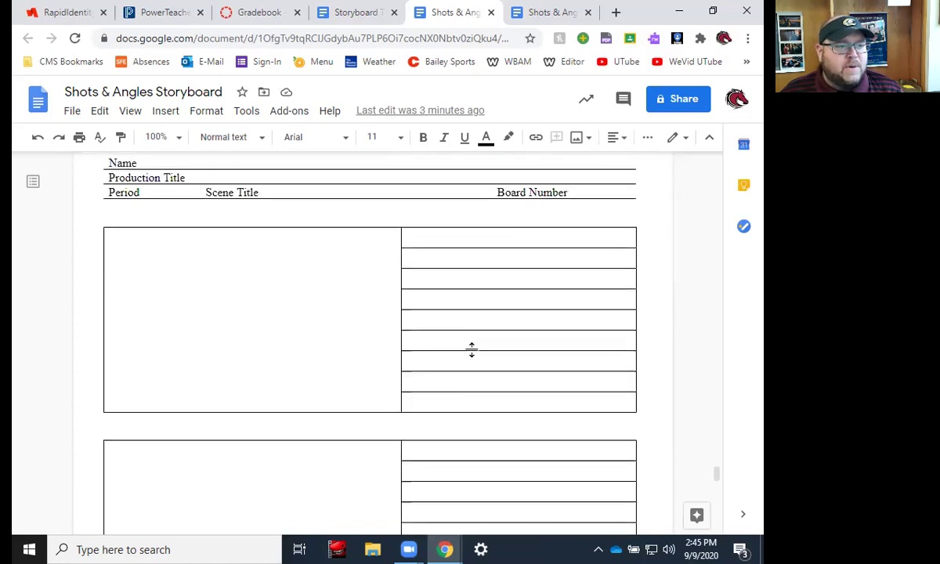
left_click(457, 242)
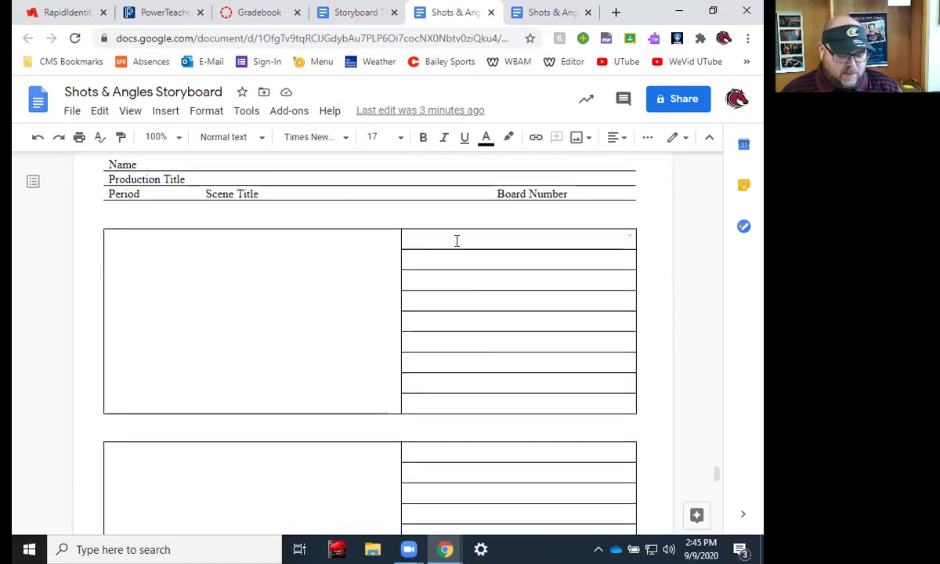
type("#8")
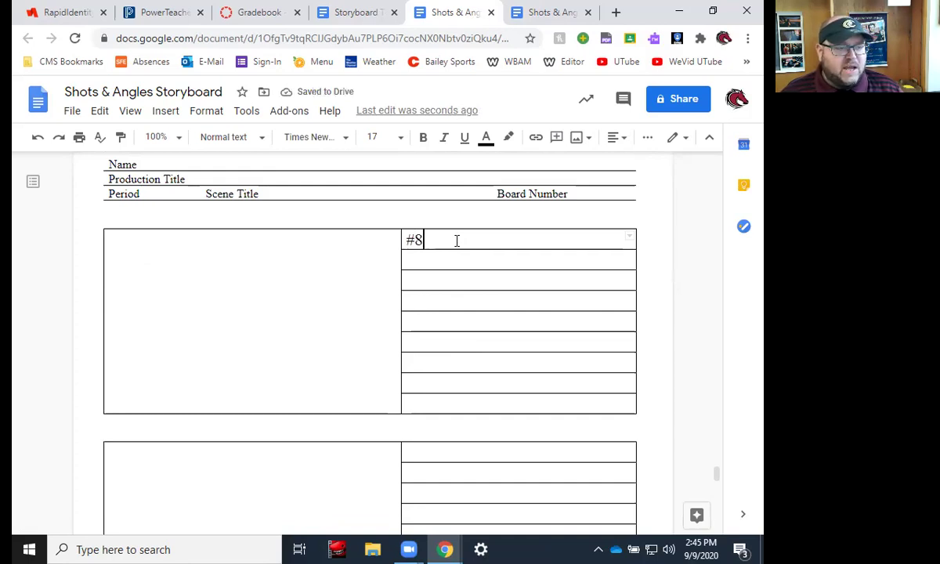
key("Down")
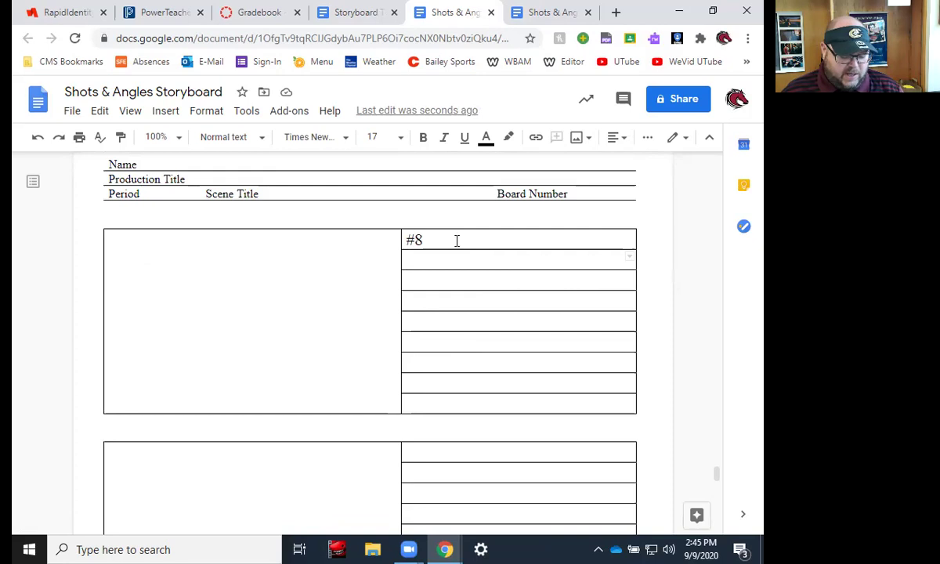
type("Kennedy")
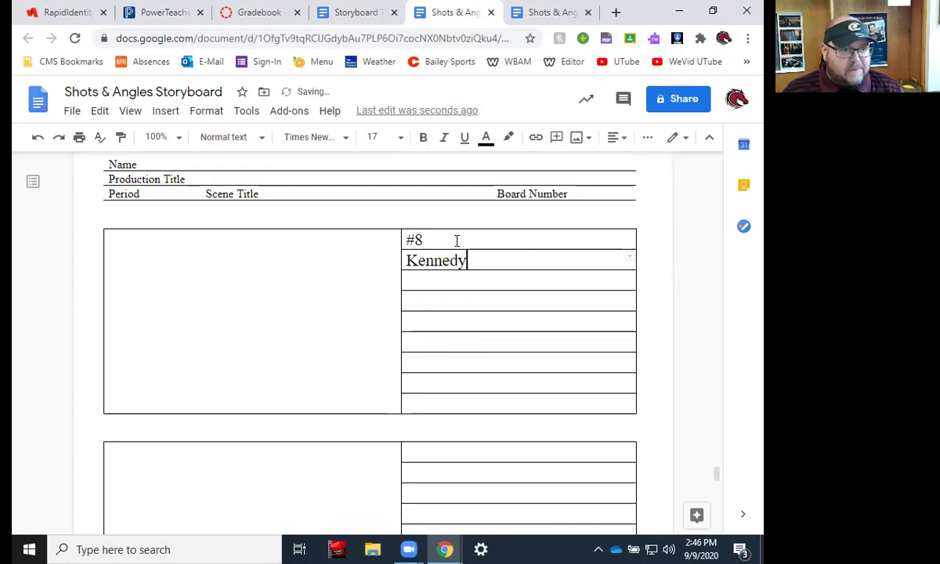
key("Tab")
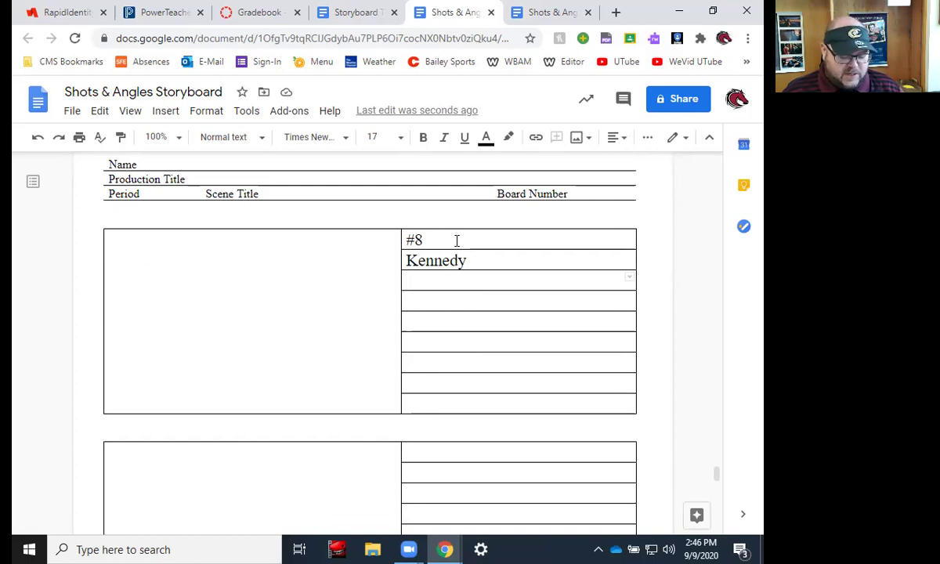
type("M")
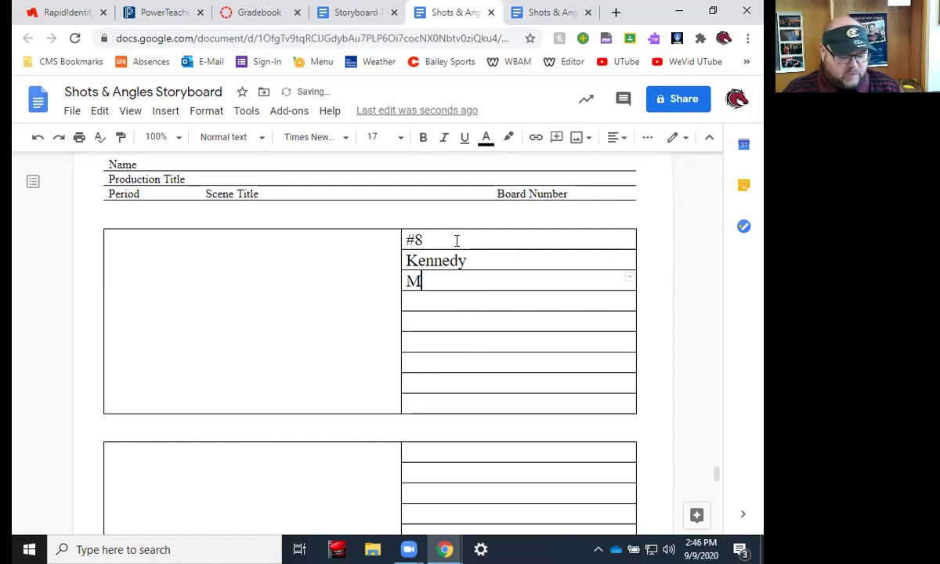
type("edium Close-Up Shot")
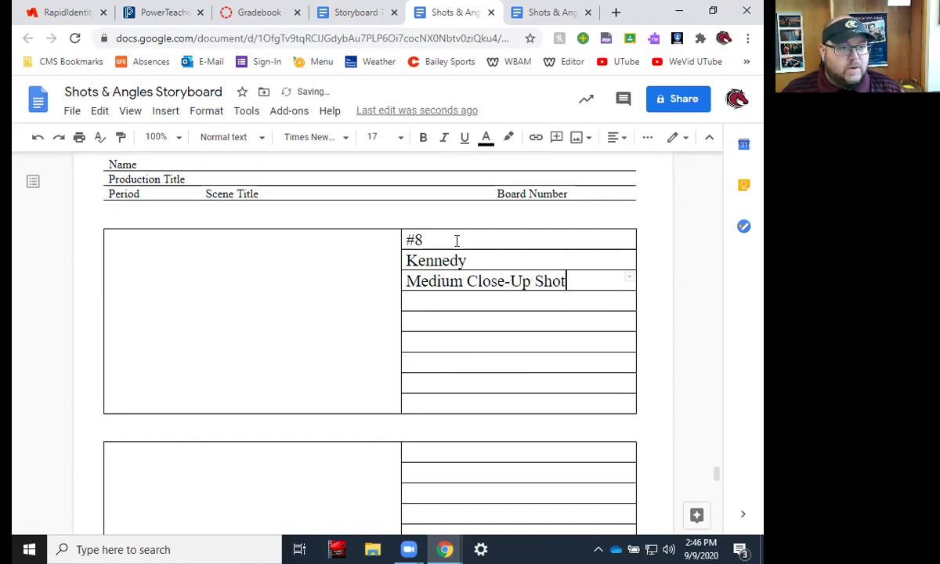
key("Down")
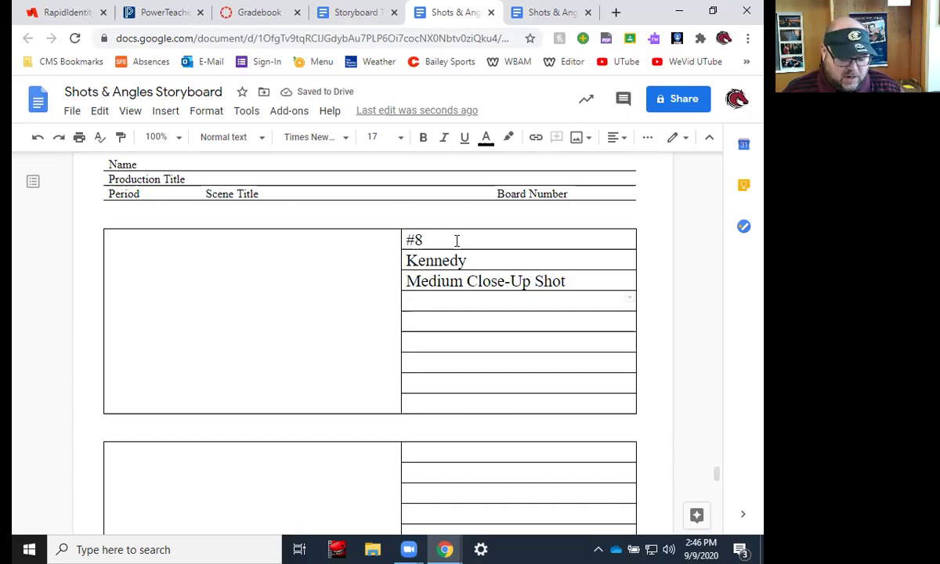
type("Horizon")
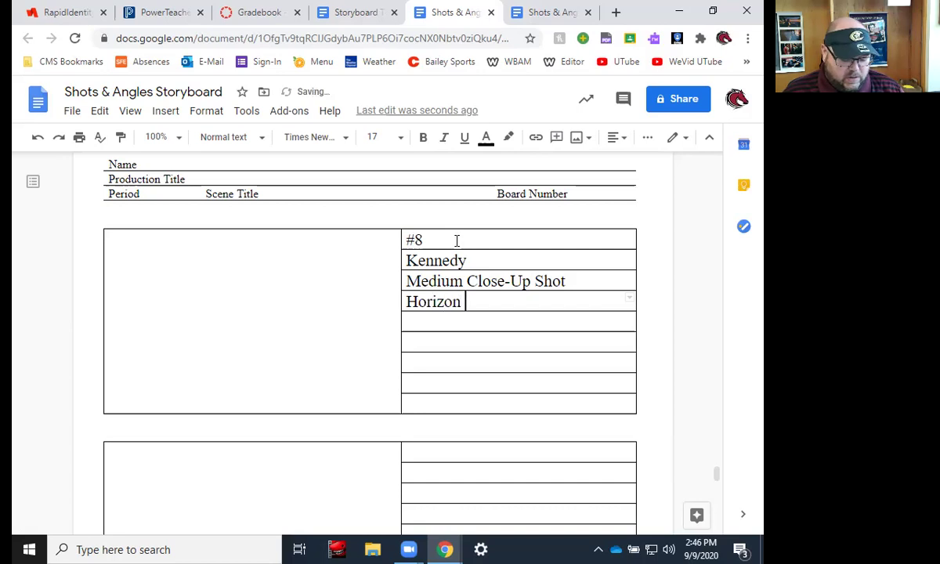
type(" Angle, ")
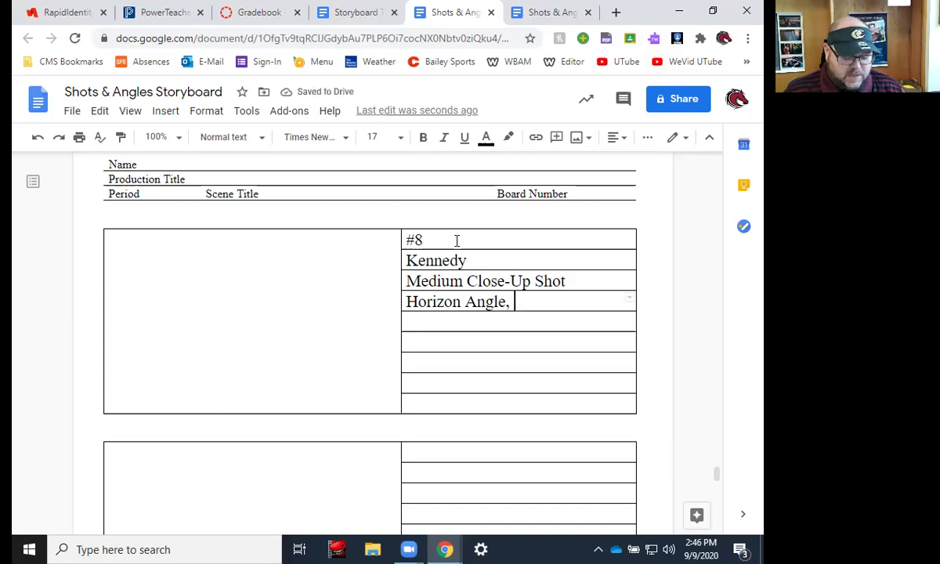
type("3/4 Pro")
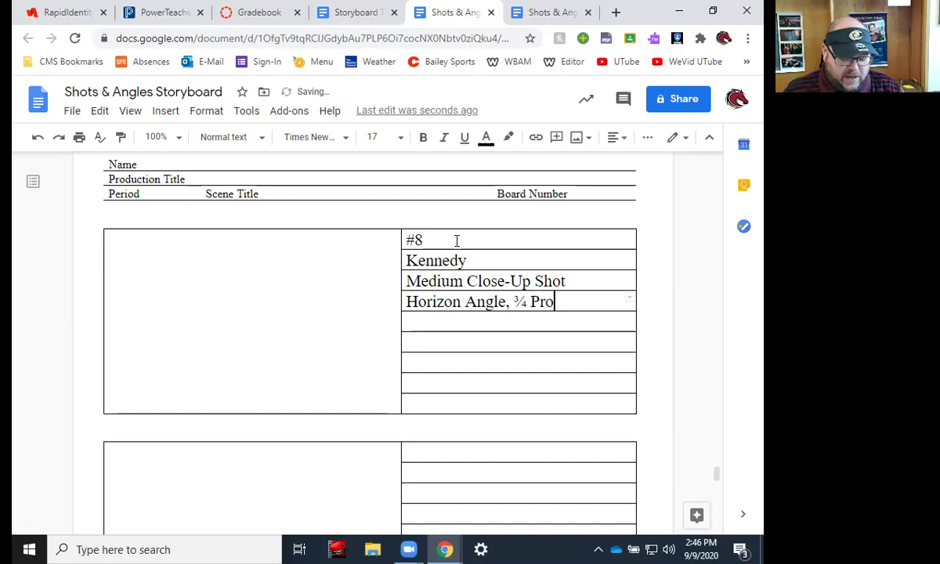
type("file A")
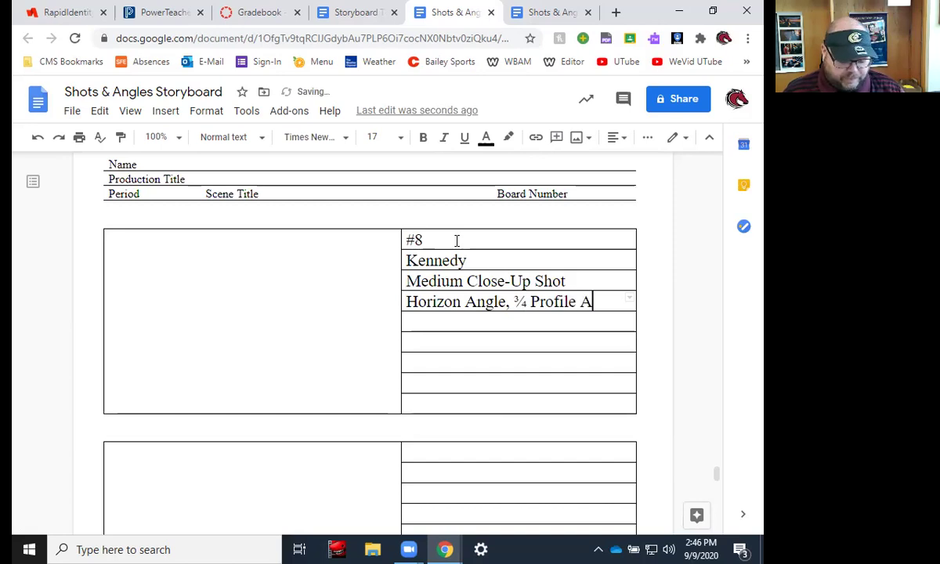
type("ng")
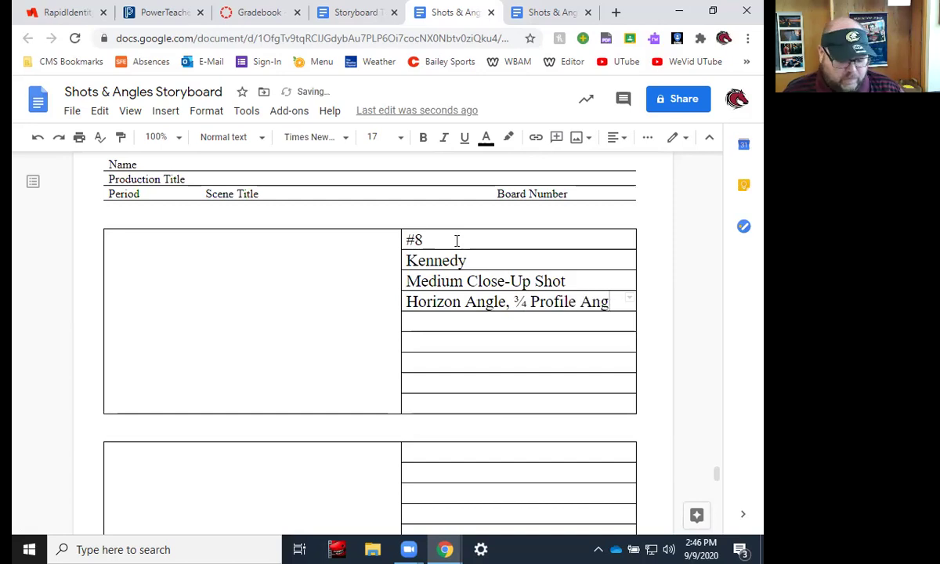
type("le")
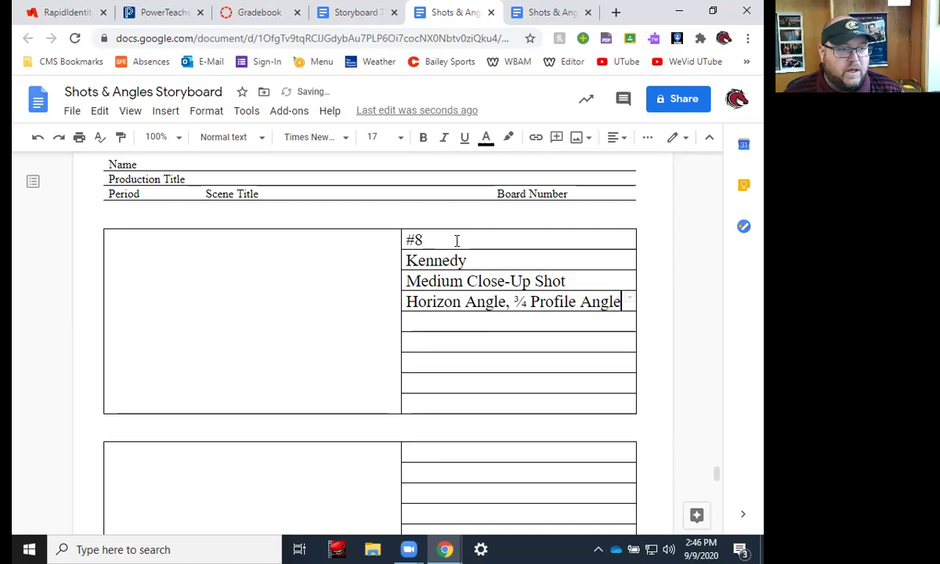
- Add 'No Camera Mvmts', 'Sub playing catch w/ someone off-screen' and 'No Dialogue' to the remaining rows
left_click(441, 325)
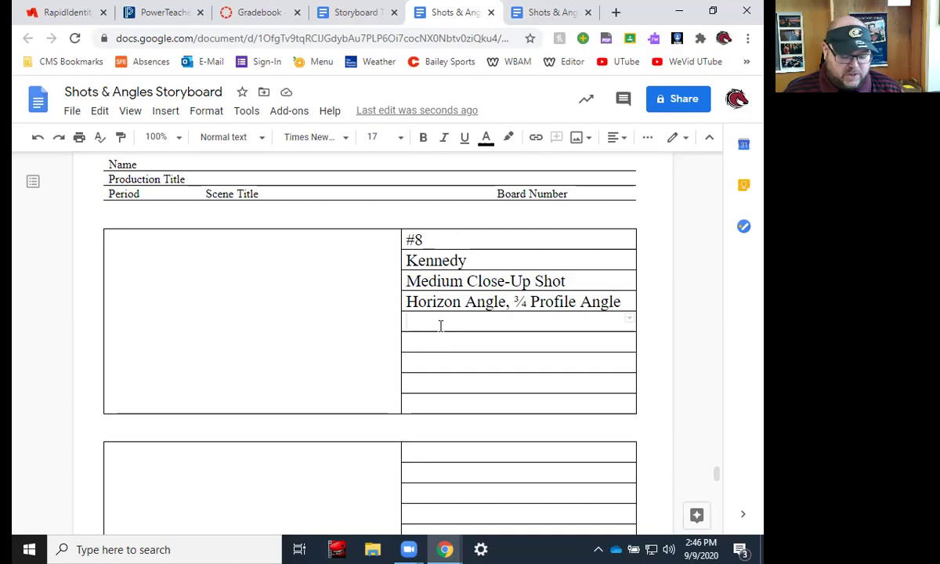
type("No")
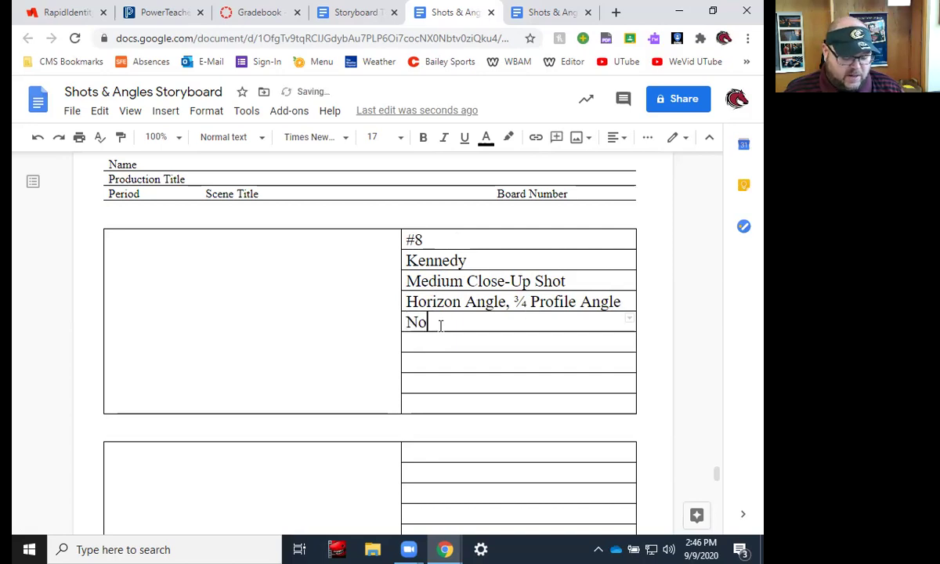
type(" Gamera Mv")
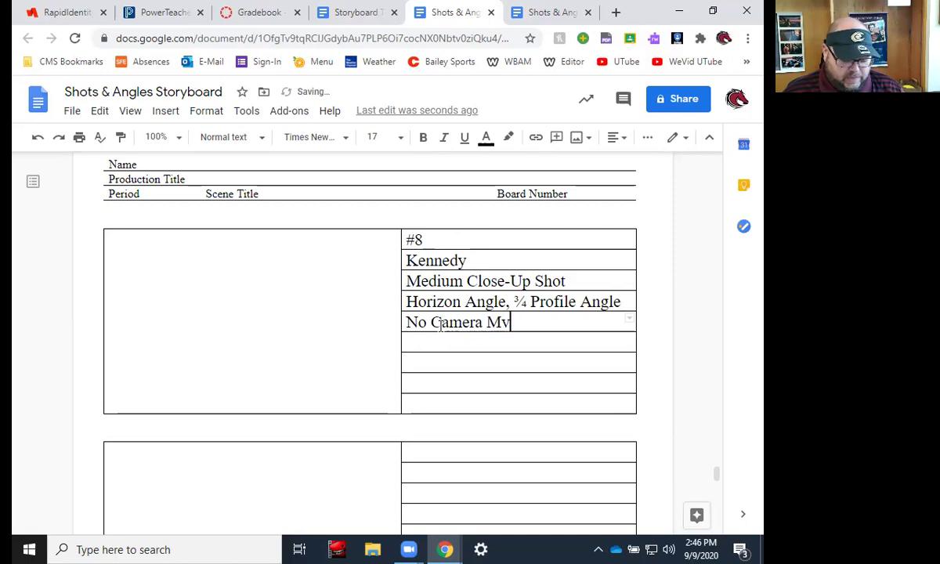
type("mts")
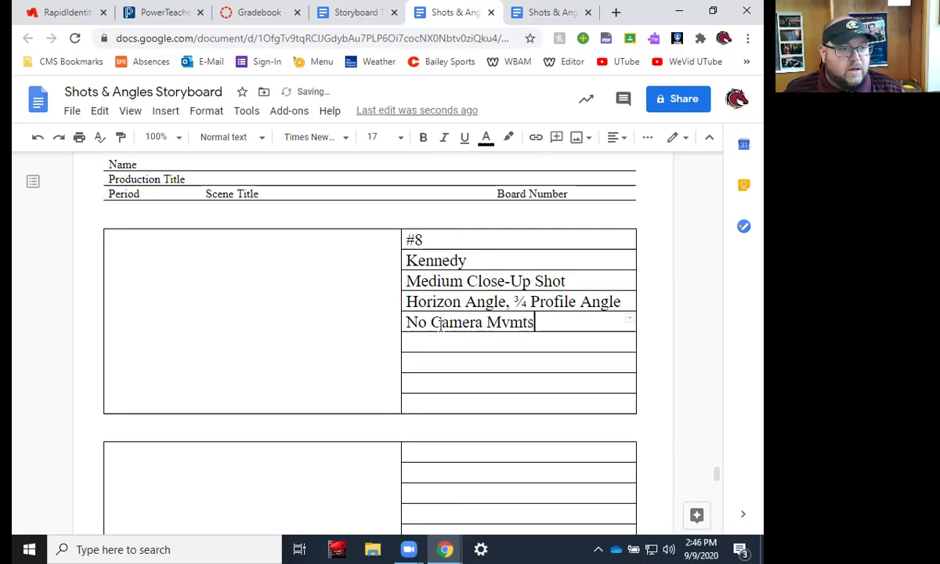
left_click(444, 341)
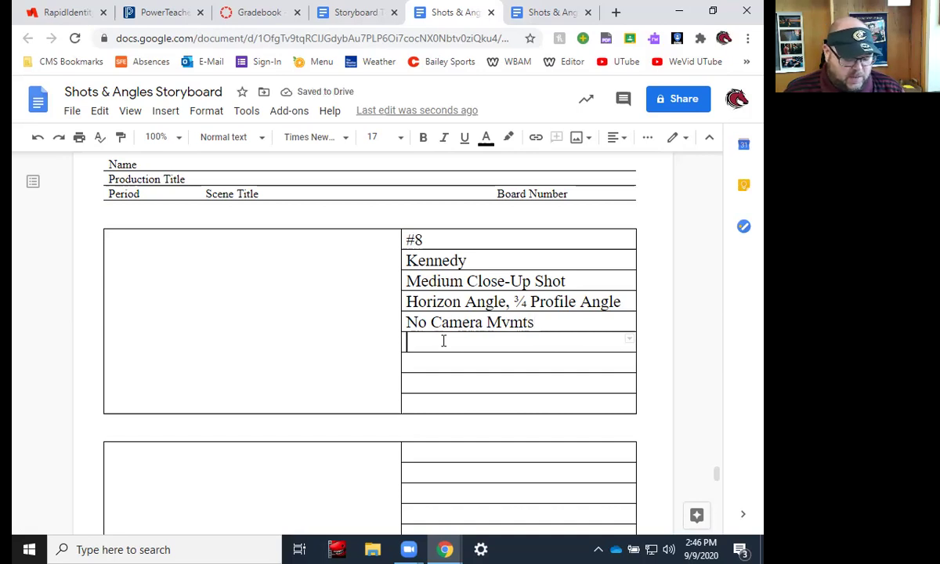
type("Su")
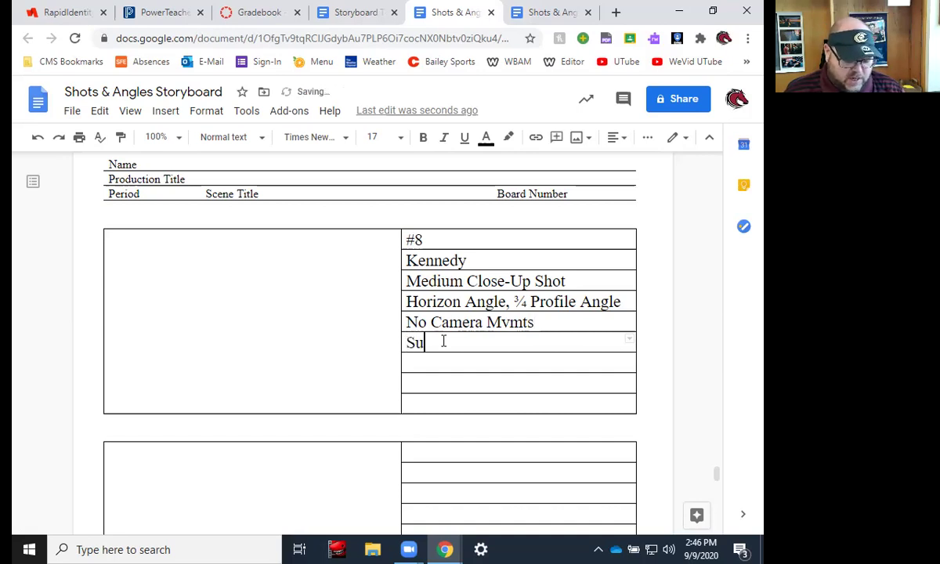
type("b playing catch w")
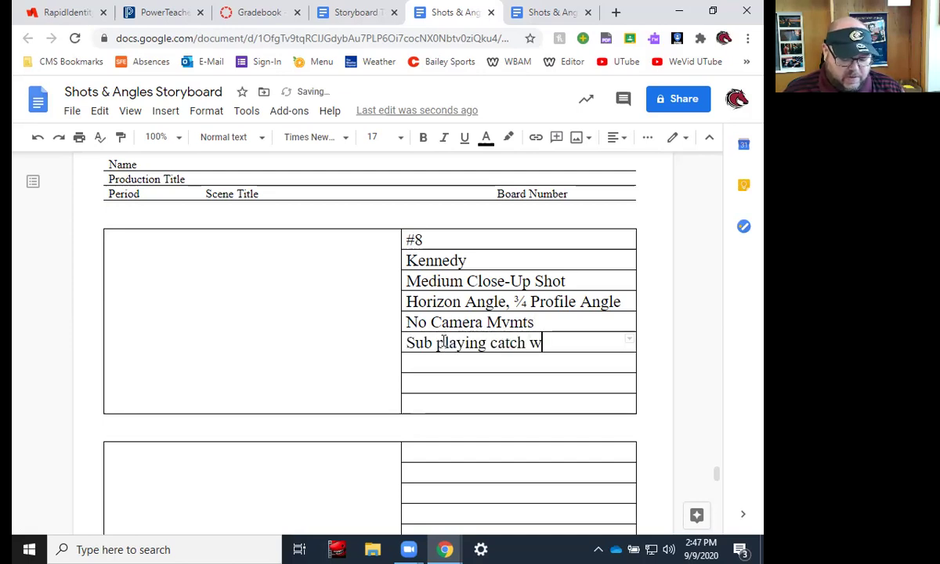
type("/ someone")
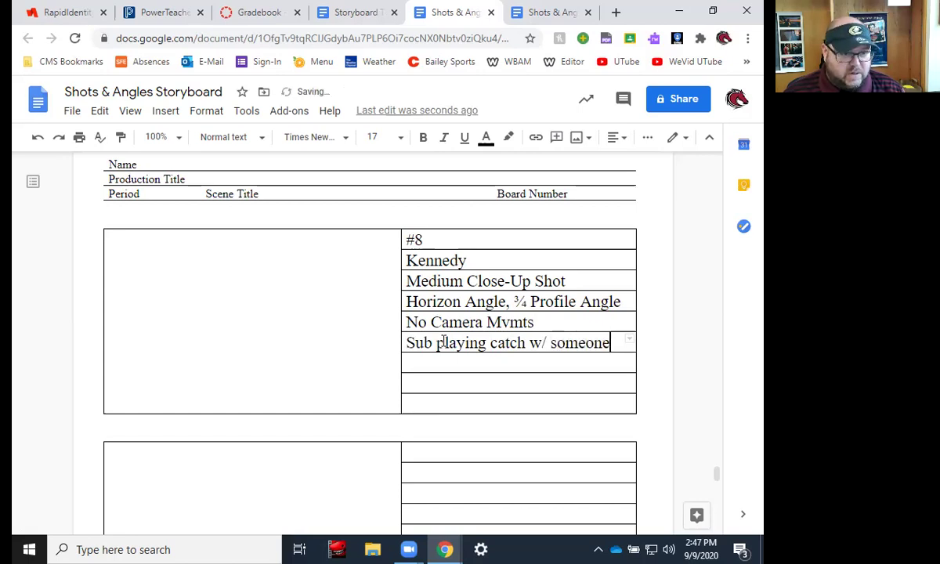
left_click(467, 361)
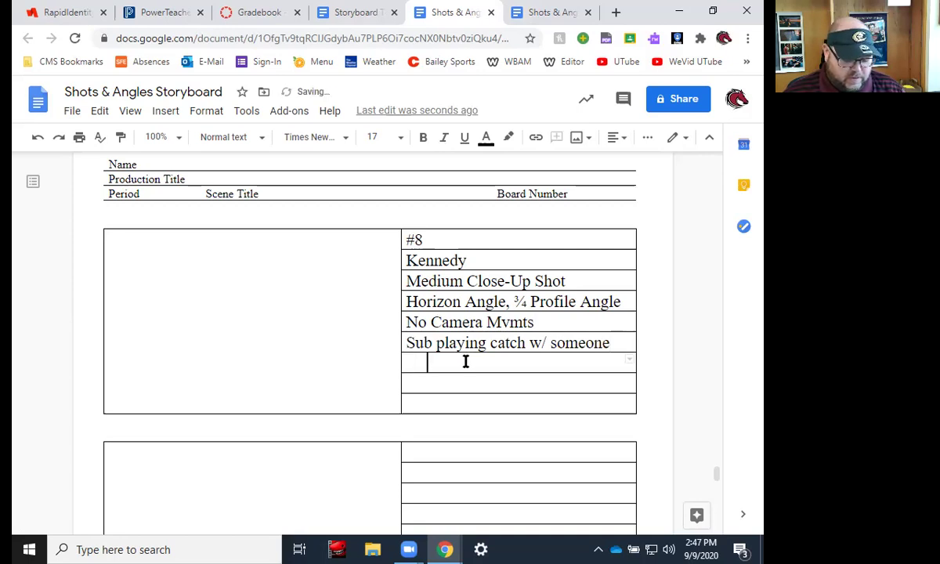
type("off-s")
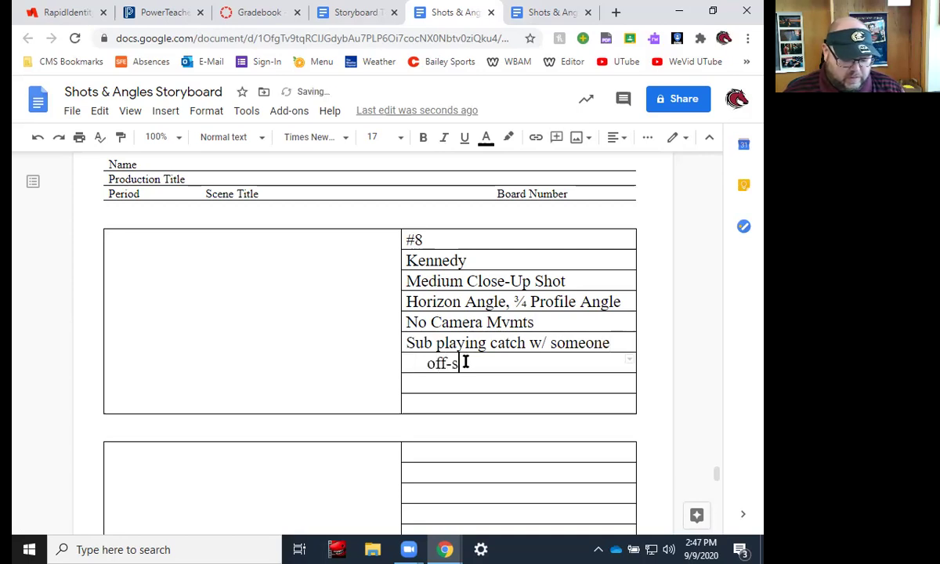
type("creen")
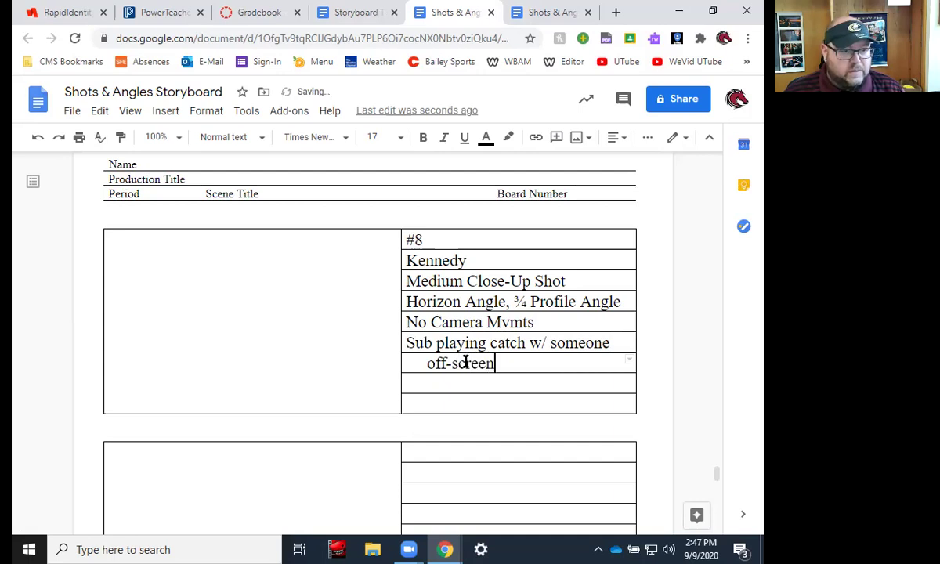
left_click(456, 384)
type("No ")
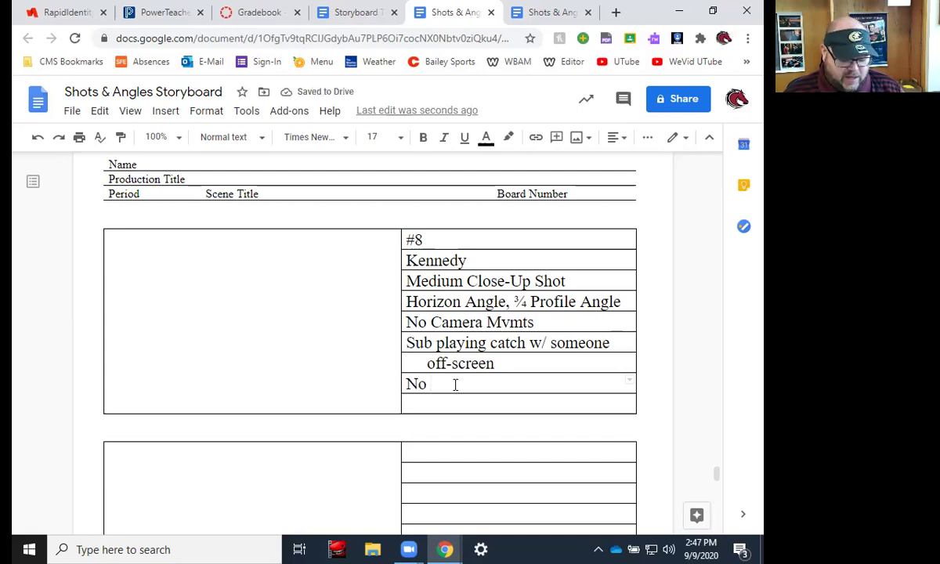
type("Dialogue")
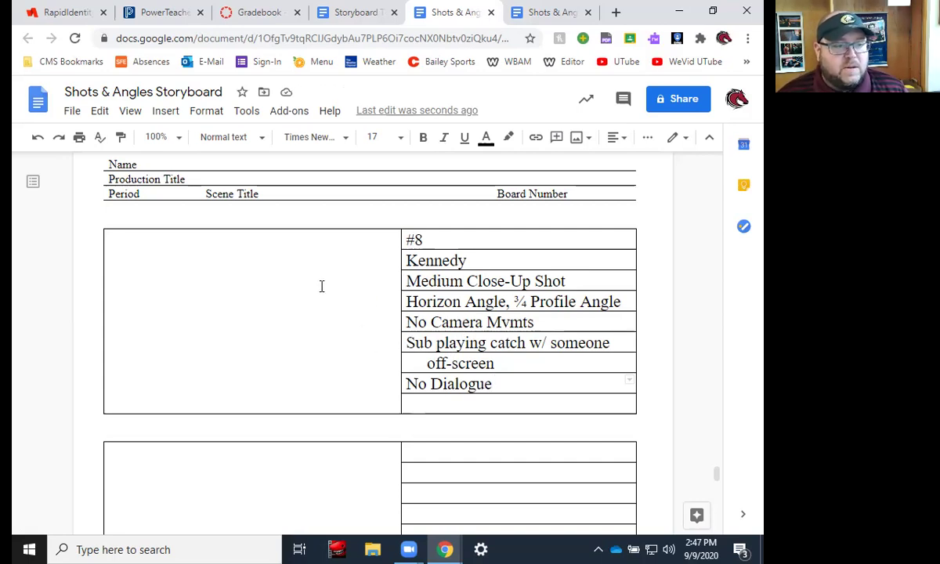
- Insert a new blank drawing into frame #8's empty picture cell
left_click(243, 287)
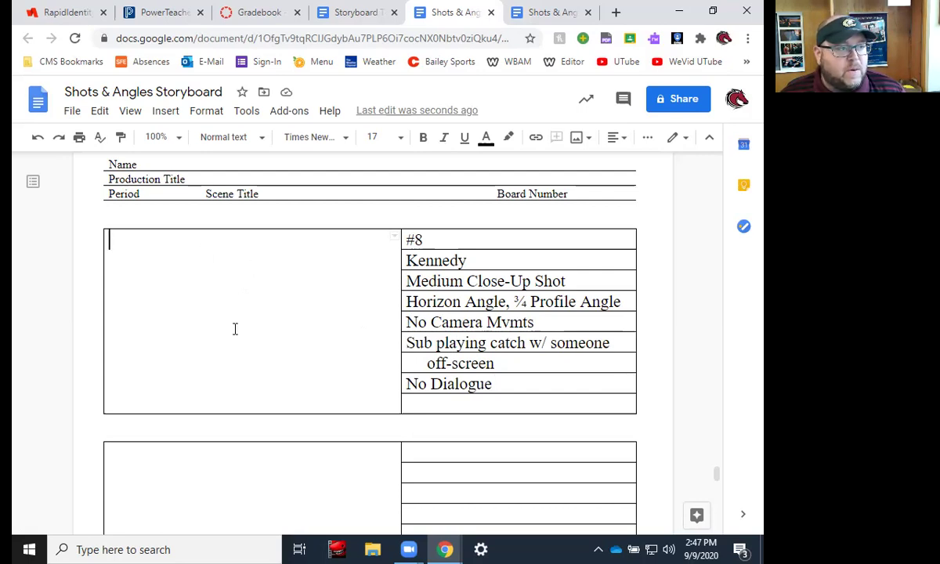
left_click(166, 114)
mouse_move(189, 188)
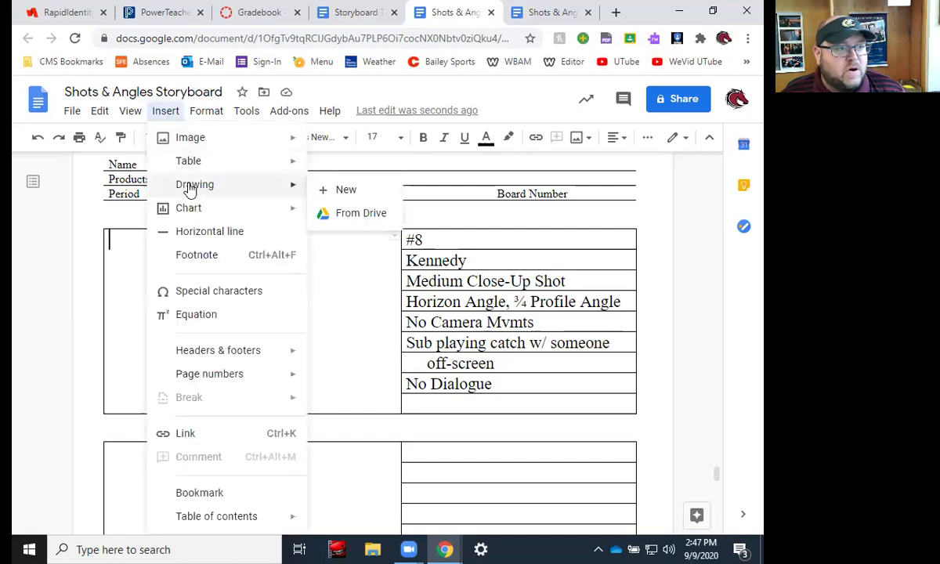
left_click(343, 192)
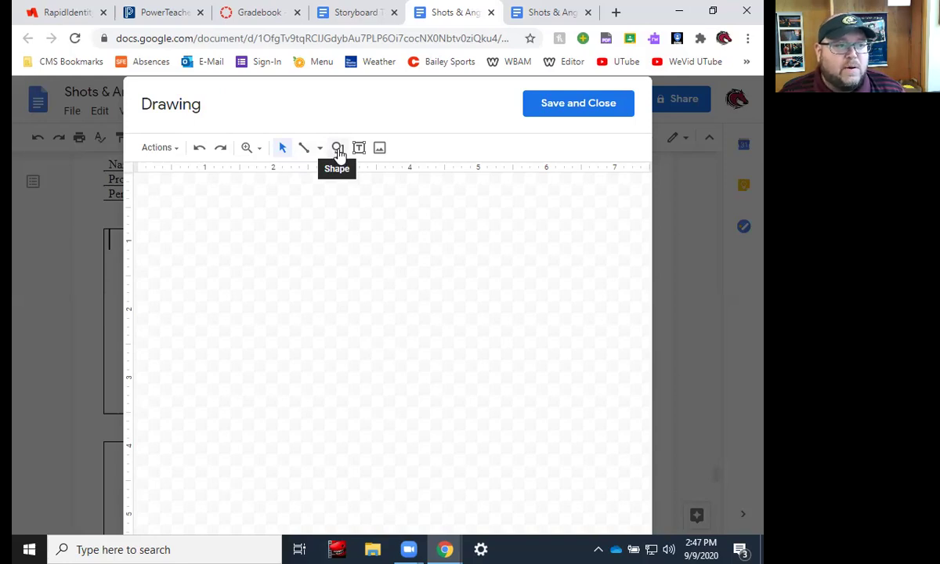
- Draw an oval for the figure's head and adjust its position on the canvas
left_click(337, 148)
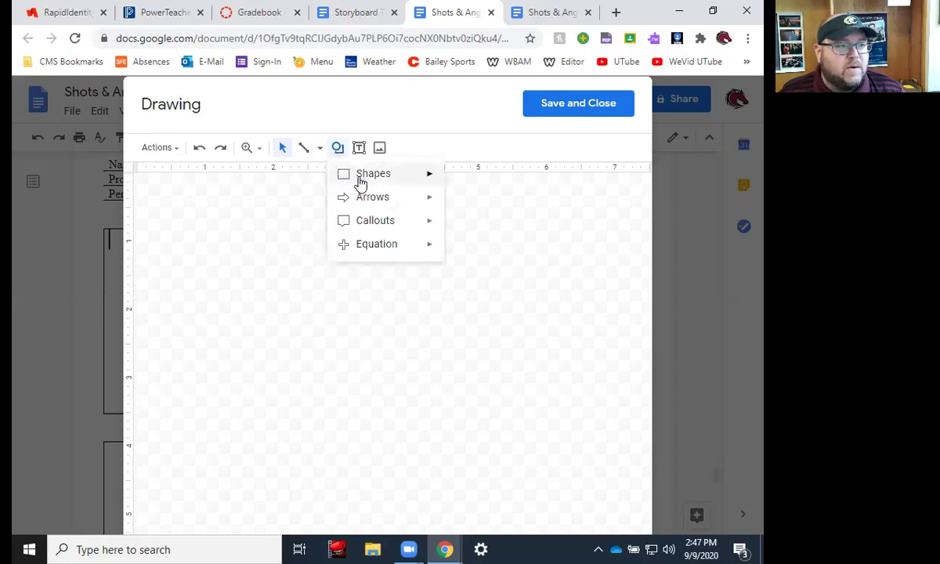
mouse_move(374, 180)
left_click(455, 207)
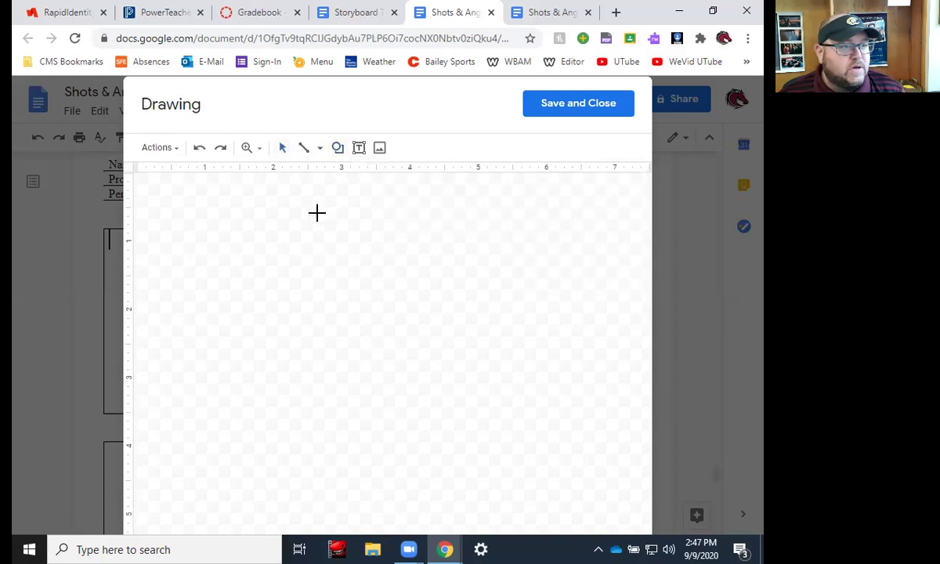
mouse_move(330, 190)
left_mouse_down()
mouse_move(300, 198)
mouse_move(303, 296)
mouse_move(242, 319)
left_mouse_up()
left_click_drag(290, 250, 309, 248)
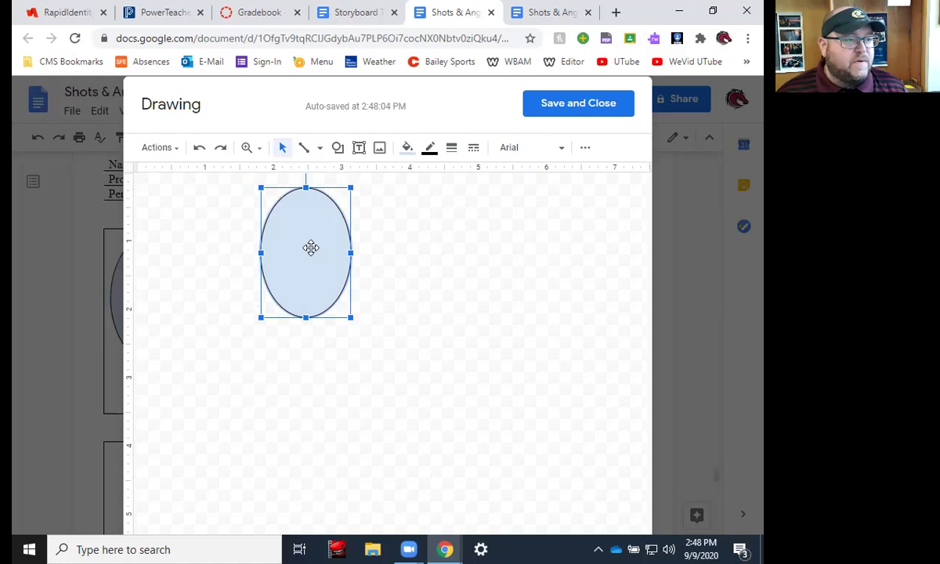
left_click_drag(311, 247, 297, 249)
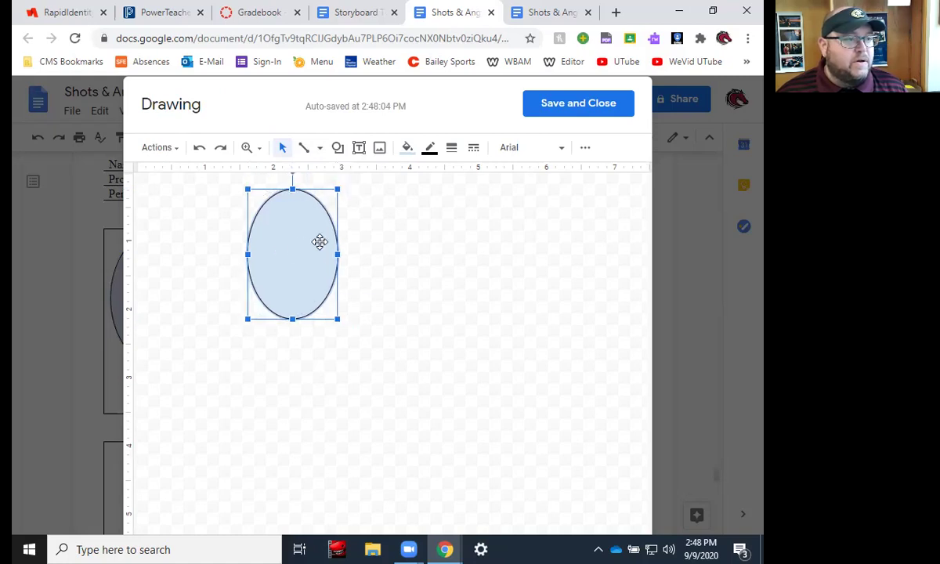
- With the Scribble line tool, draw vertical and horizontal curves across the oval head
left_click(320, 147)
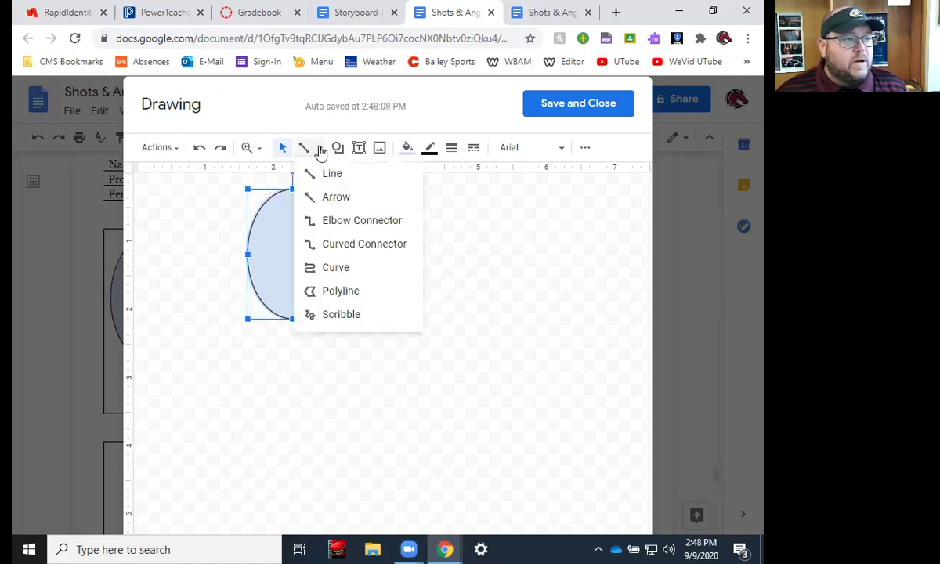
left_click(341, 315)
mouse_move(290, 192)
left_mouse_down()
mouse_move(310, 256)
mouse_move(291, 312)
left_mouse_up()
mouse_move(249, 250)
left_mouse_down()
mouse_move(314, 259)
mouse_move(333, 250)
left_mouse_up()
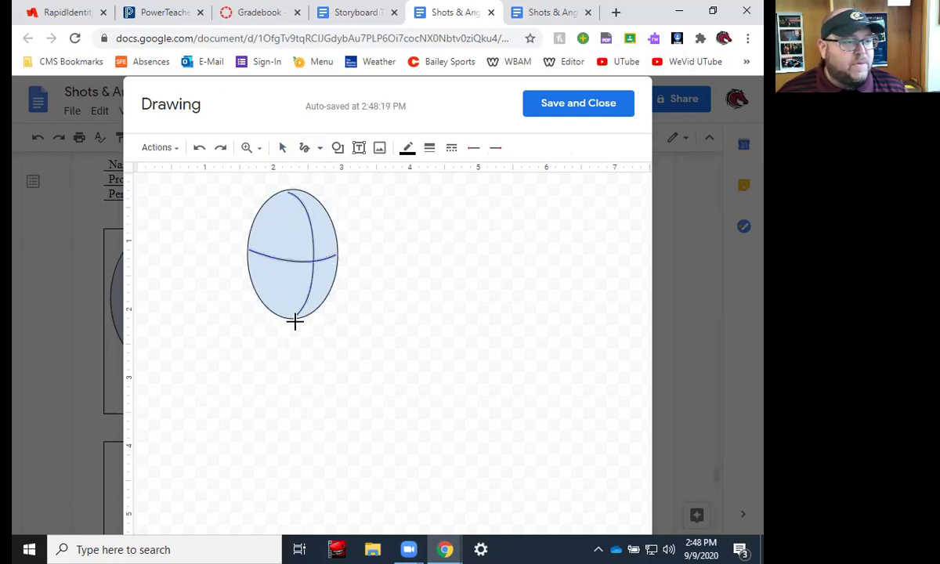
- Sketch the raised and outstretched arms, torso lines, and a laced football above the raised hand
mouse_move(268, 314)
left_mouse_down()
mouse_move(189, 331)
mouse_move(196, 290)
mouse_move(218, 264)
mouse_move(160, 290)
mouse_move(145, 350)
mouse_move(170, 396)
mouse_move(231, 402)
mouse_move(223, 442)
left_mouse_up()
mouse_move(388, 432)
left_mouse_down()
mouse_move(396, 372)
mouse_move(536, 338)
mouse_move(533, 321)
mouse_move(443, 328)
mouse_move(325, 314)
mouse_move(333, 331)
mouse_move(342, 328)
left_mouse_up()
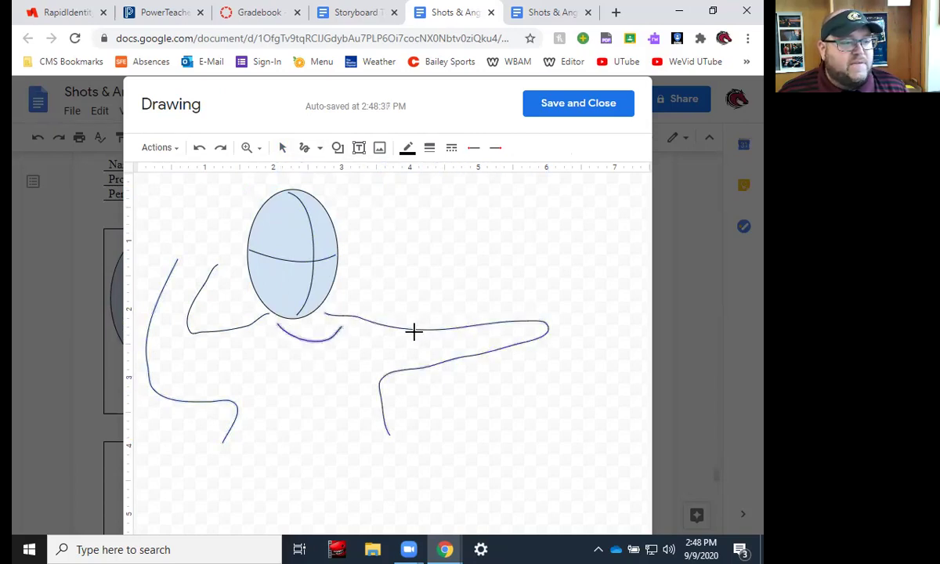
left_click_drag(411, 333, 413, 362)
left_click_drag(203, 336, 201, 394)
mouse_move(220, 267)
left_mouse_down()
mouse_move(180, 271)
mouse_move(152, 204)
mouse_move(227, 227)
mouse_move(226, 269)
left_mouse_up()
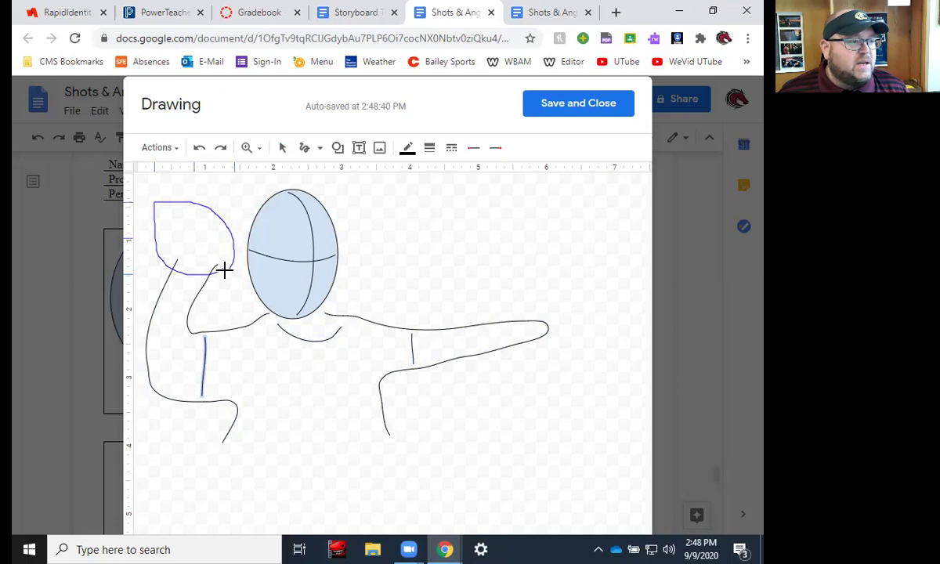
mouse_move(225, 270)
left_mouse_down()
mouse_move(161, 210)
mouse_move(180, 210)
mouse_move(192, 240)
mouse_move(211, 252)
left_mouse_up()
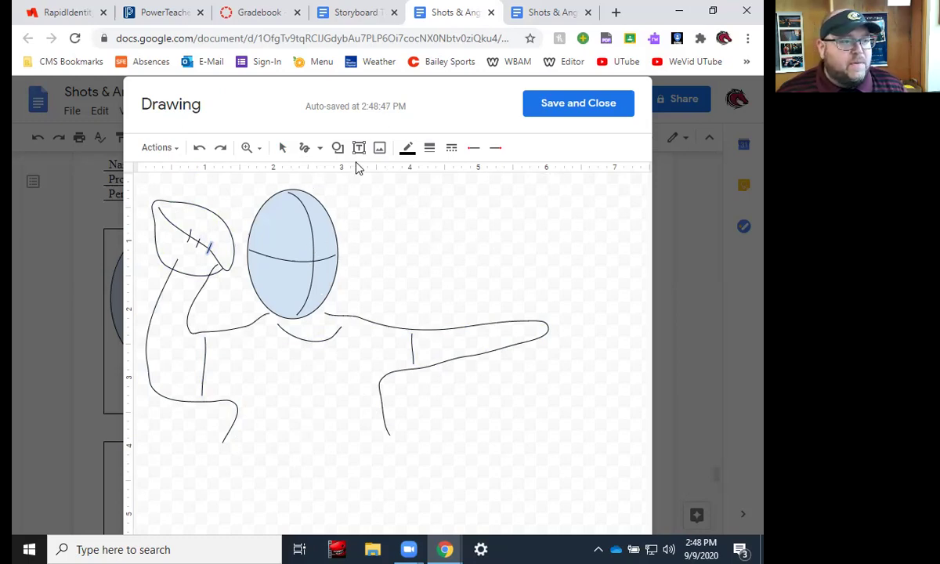
- Add a box in the drawing's lower right with a text box reading 'Medium Close-Up Shot'
left_click(337, 150)
mouse_move(363, 178)
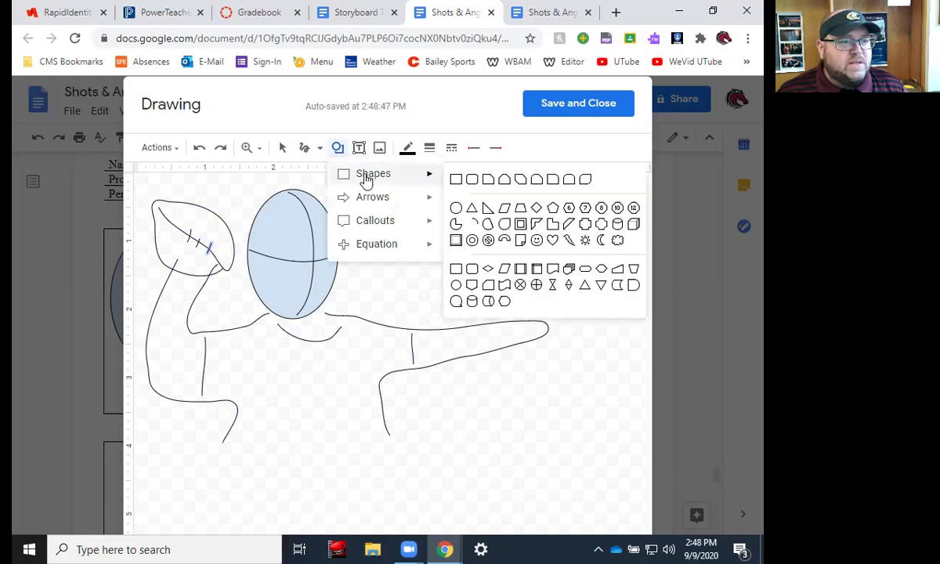
left_click_drag(474, 378, 639, 442)
left_click(359, 148)
left_click_drag(479, 385, 631, 435)
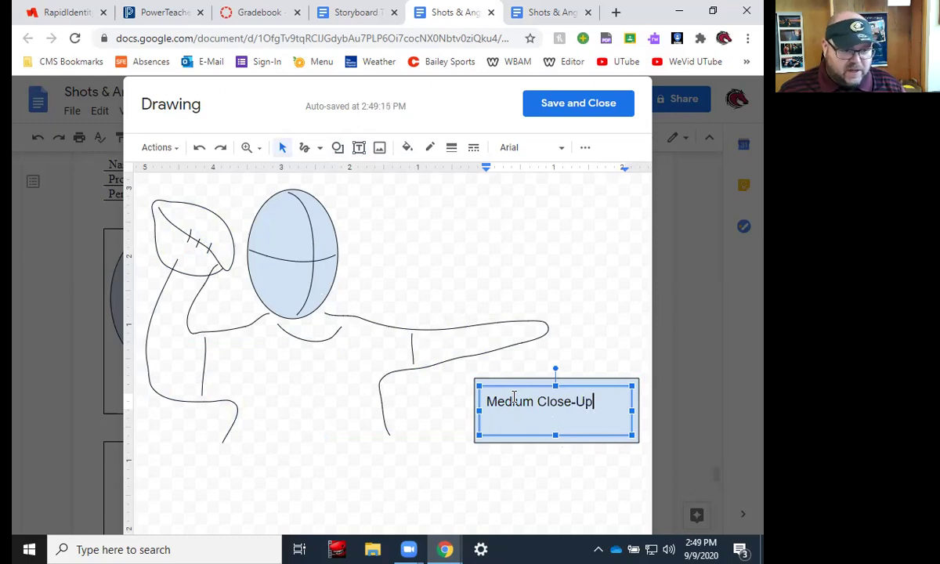
type("Medium Close-Up Shot")
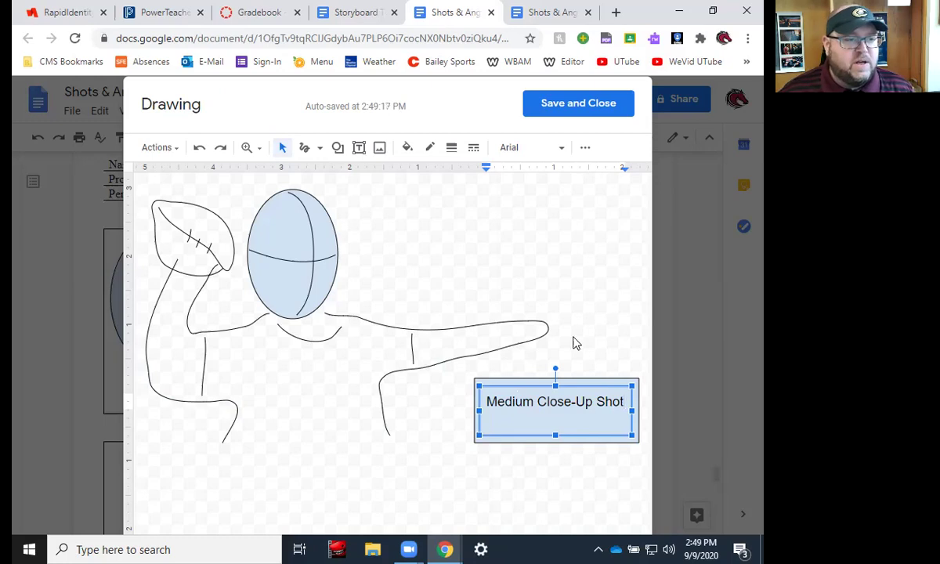
- Save and close the drawing, placing the labelled football sketch in frame #8
left_click(561, 109)
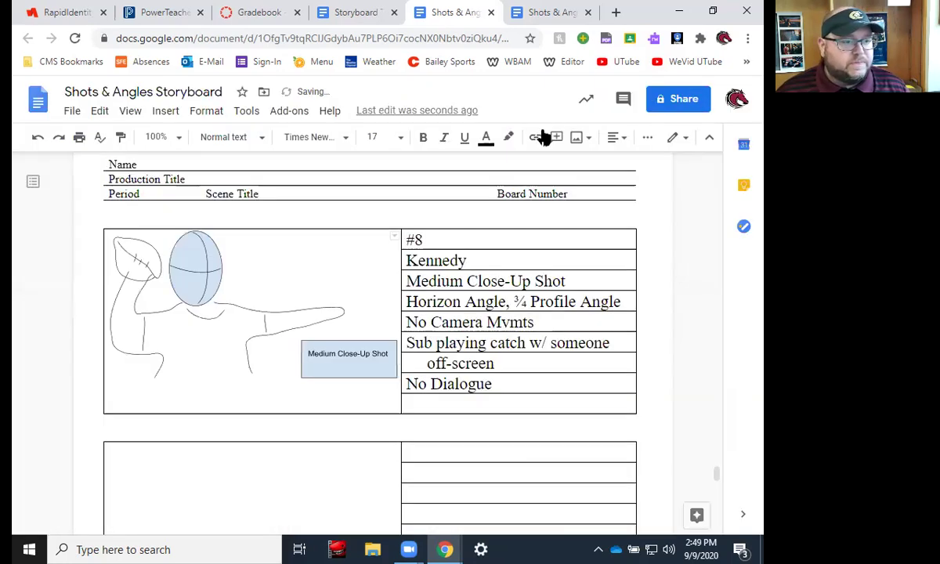